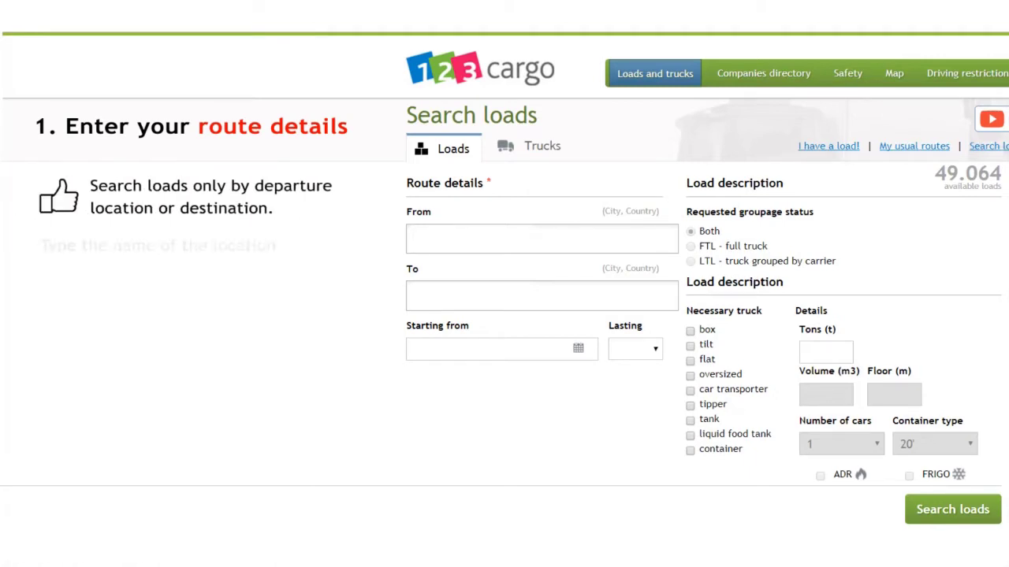
# Step: Set the departure location to Hamburg, D-20095
pyautogui.write('Hambu')
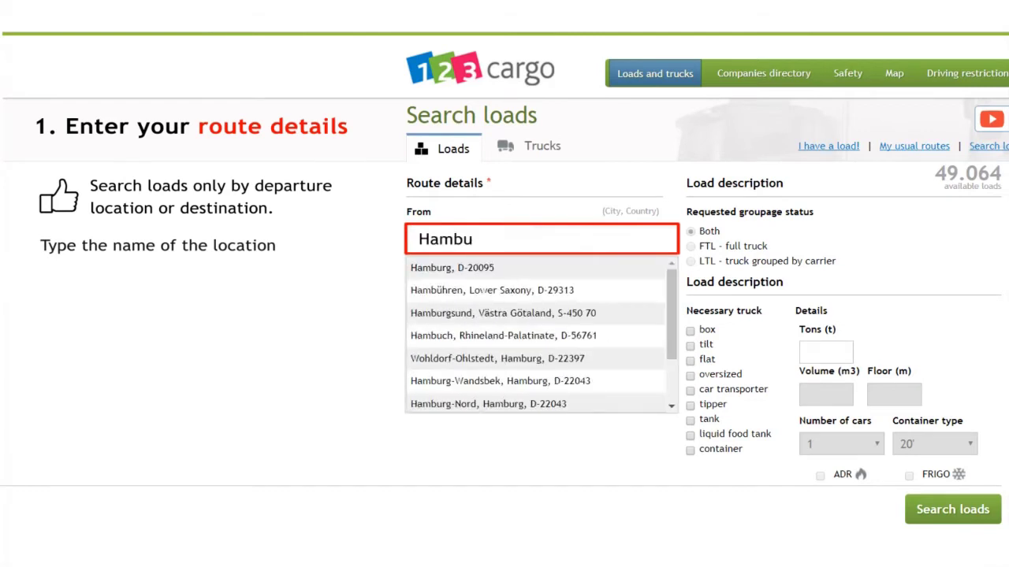
pyautogui.press('Return')
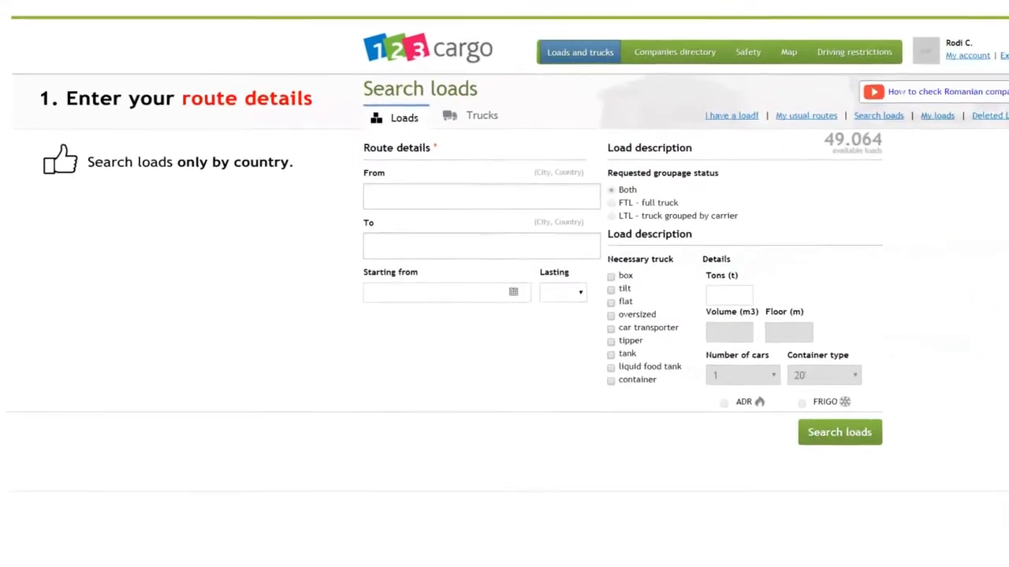
# Step: Set Hungary as the departure country, leaving the destination empty
pyautogui.write('Hungary')
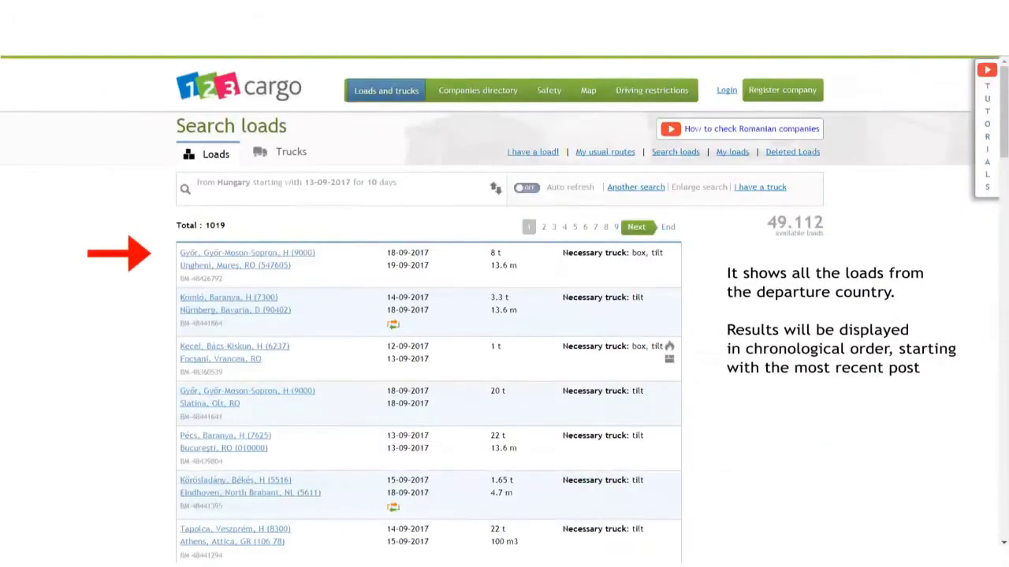
# Step: Scroll through the Hungary load results down to the pagination
pyautogui.scroll(-6, 429, 394)
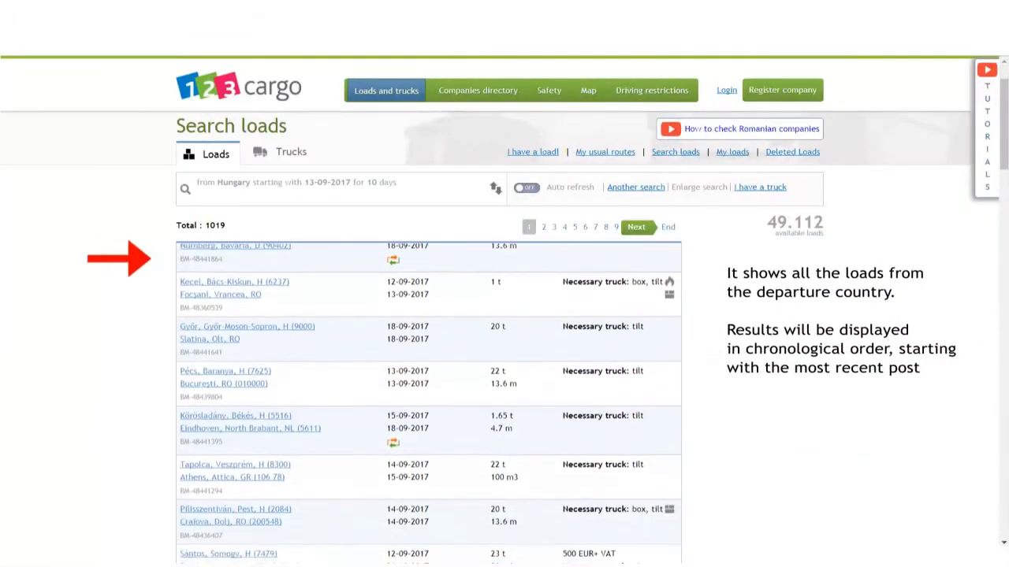
pyautogui.scroll(-7, 429, 394)
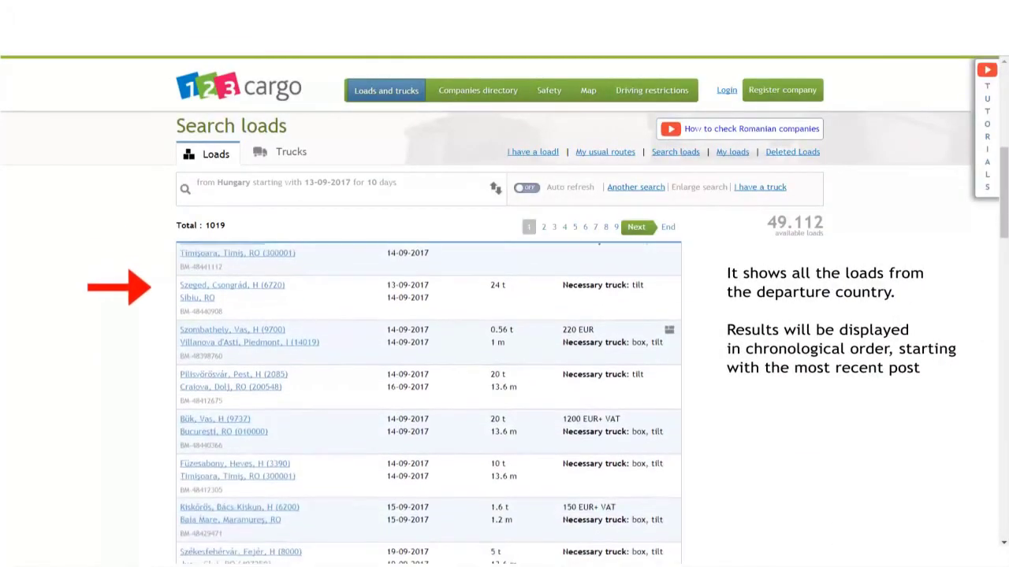
pyautogui.scroll(-8, 428, 394)
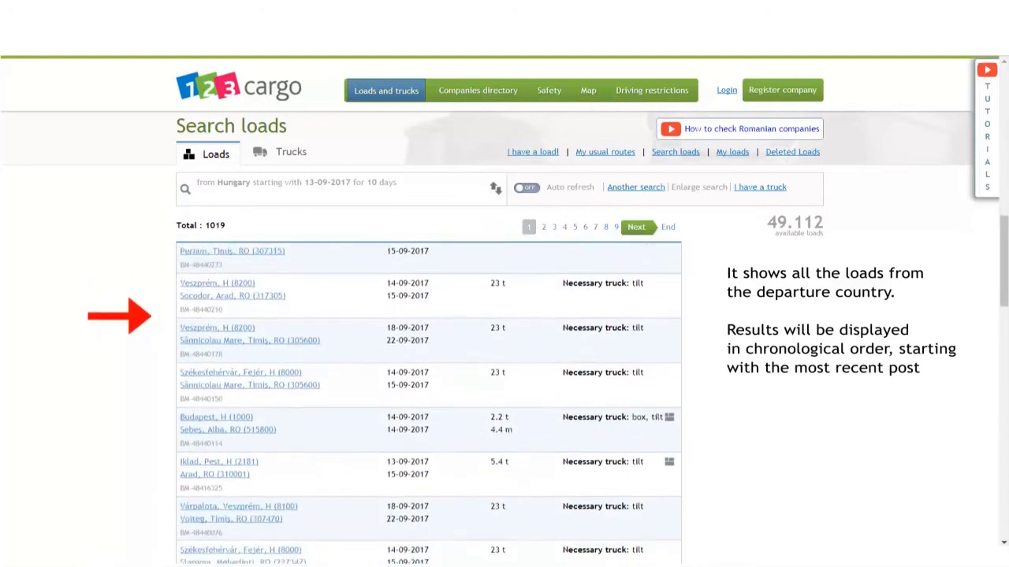
pyautogui.scroll(-8, 429, 394)
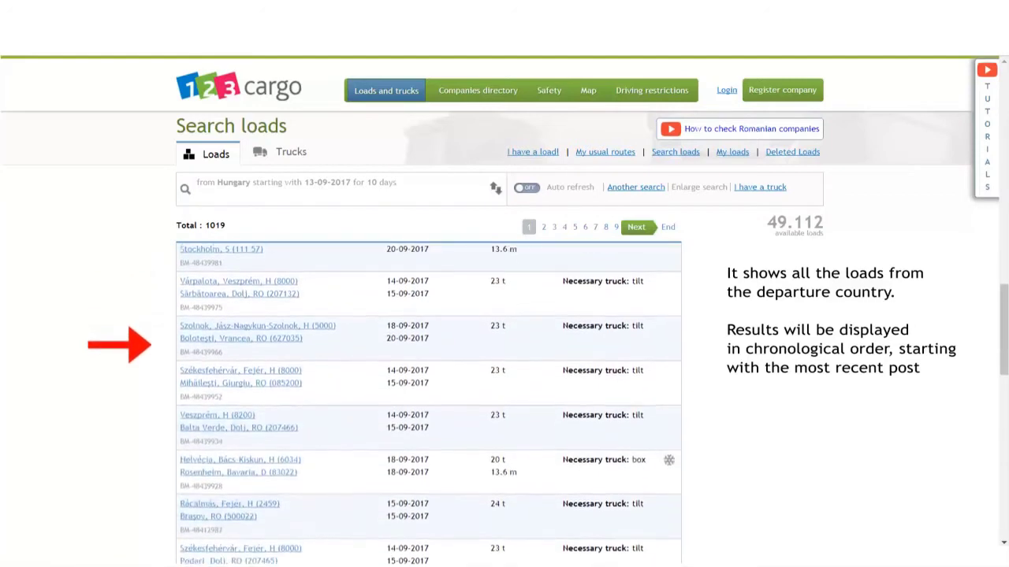
pyautogui.scroll(-8, 429, 394)
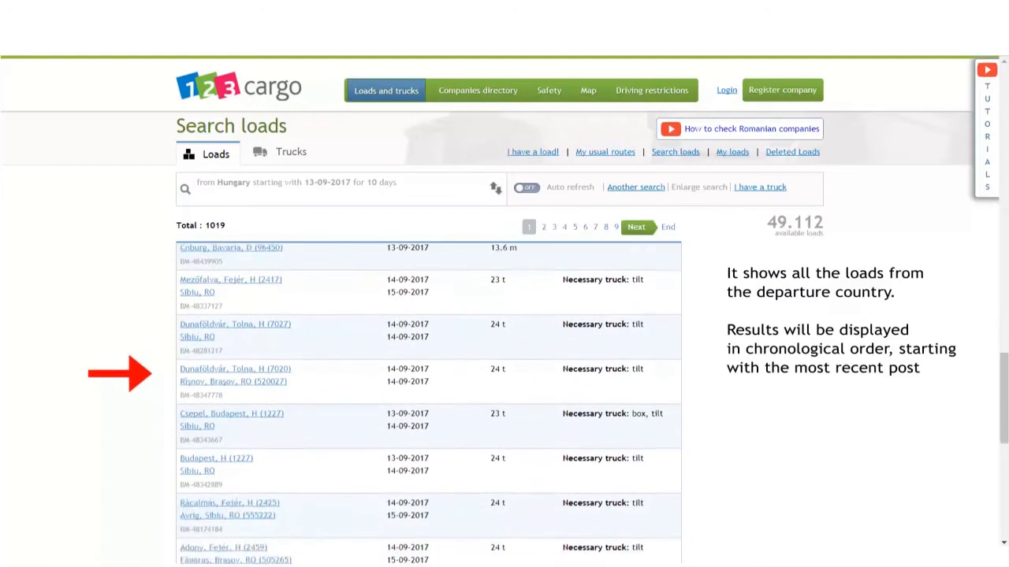
pyautogui.scroll(-5, 428, 394)
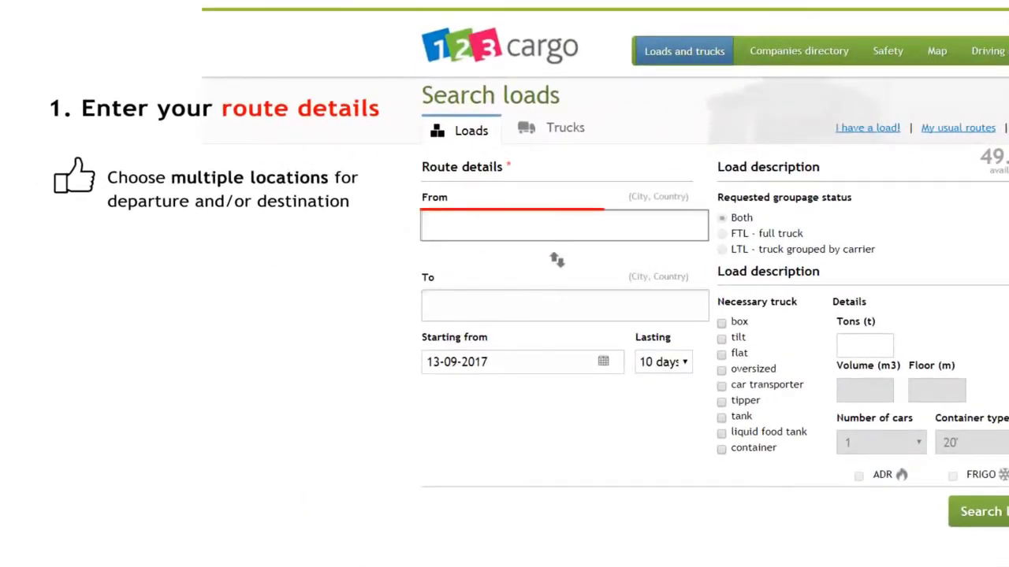
# Step: Add Arad, RO-310001 and Oradea, Bihor, RO-410605 as departure locations
pyautogui.write('Arad')
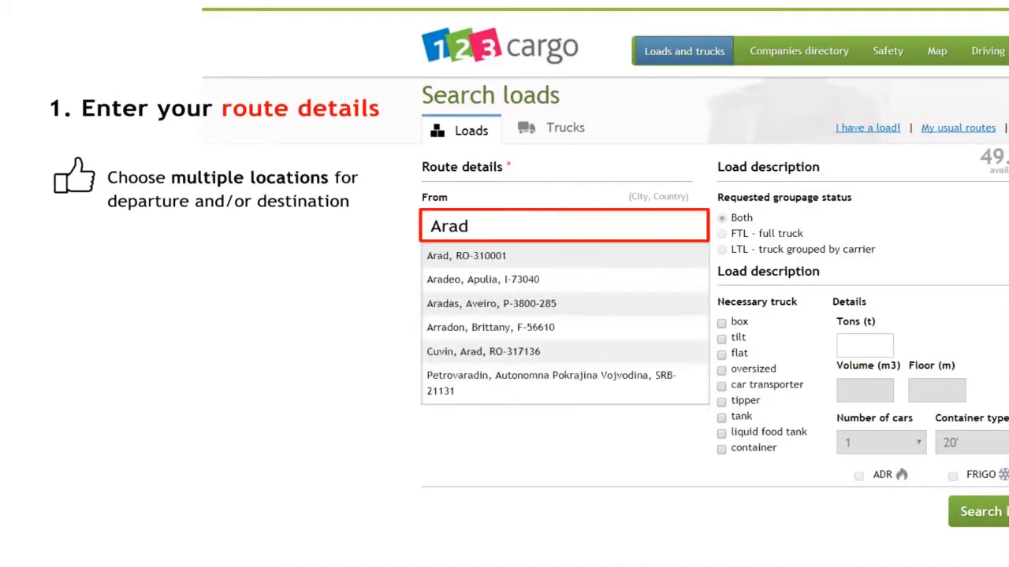
pyautogui.press('Return')
pyautogui.write('Orade')
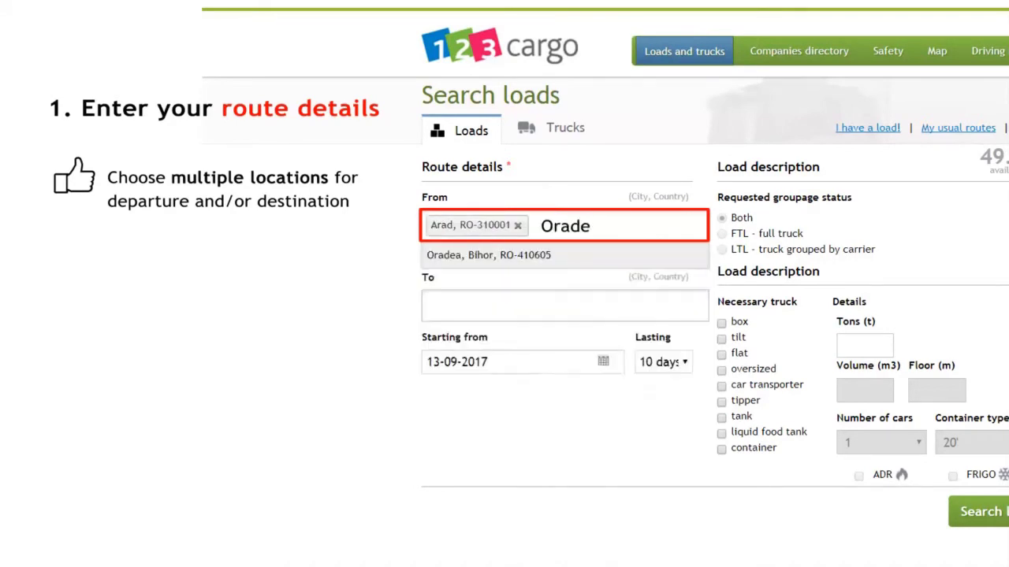
pyautogui.press('Return')
# Step: Add Köln and Bonn as destinations and run the load search
pyautogui.press('Tab')
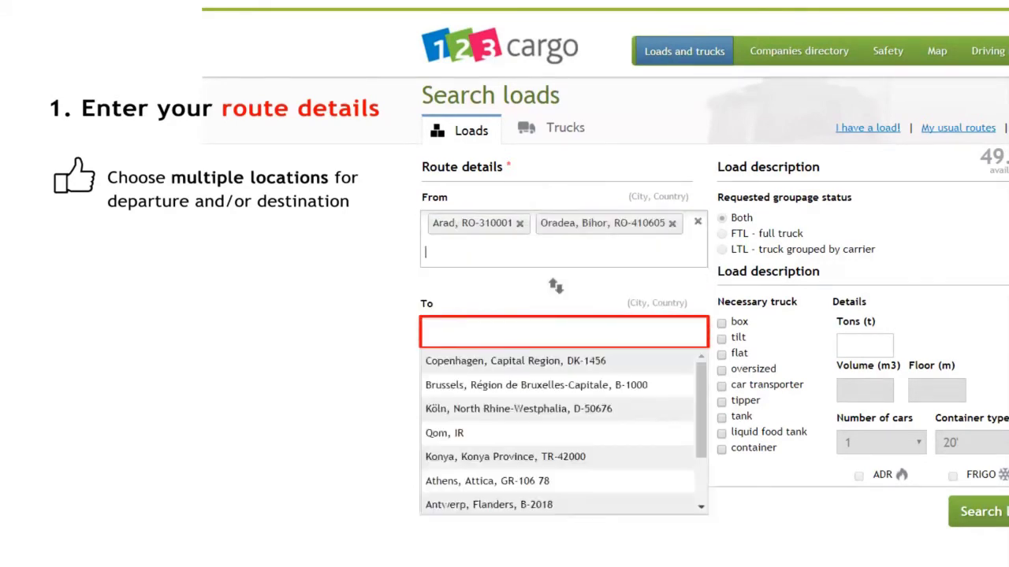
pyautogui.press('Down')
pyautogui.press('Down')
pyautogui.press('Down')
pyautogui.press('Return')
pyautogui.press('Down')
pyautogui.press('Return')
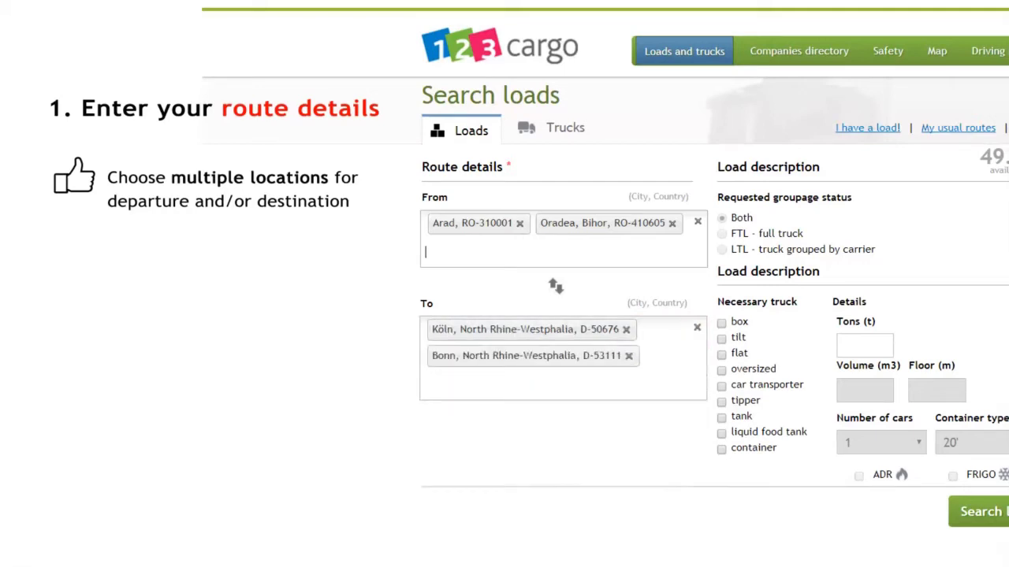
pyautogui.press('Return')
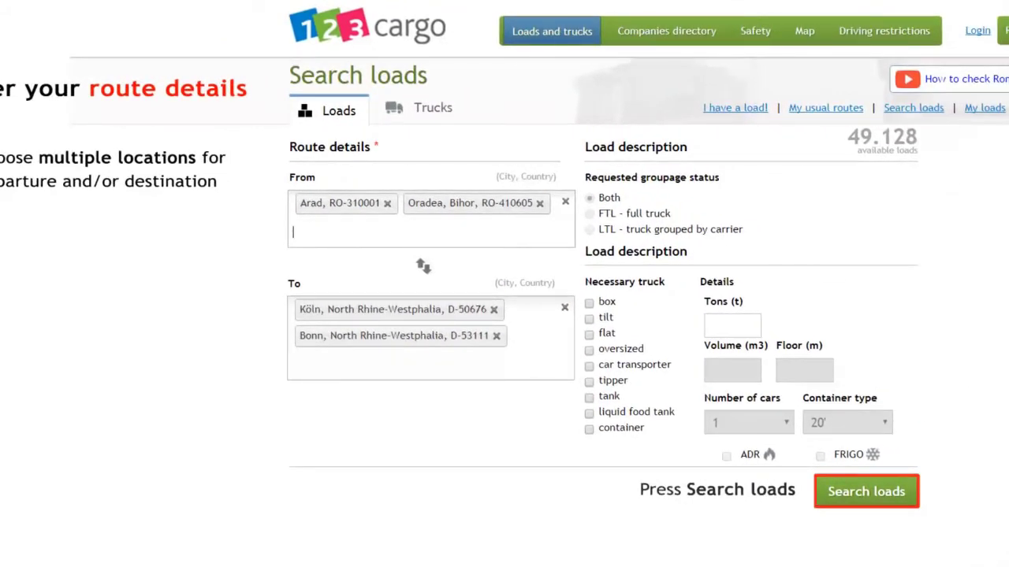
# Step: Scroll through the 16 loads matching Arad/Oradea to Köln/Bonn
pyautogui.scroll(-5, 415, 402)
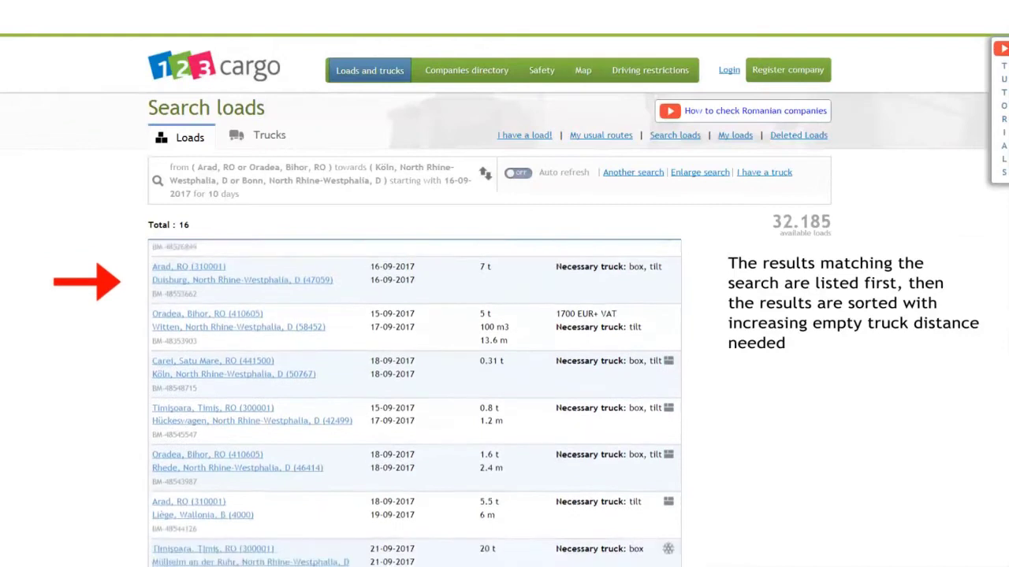
pyautogui.scroll(-5, 414, 402)
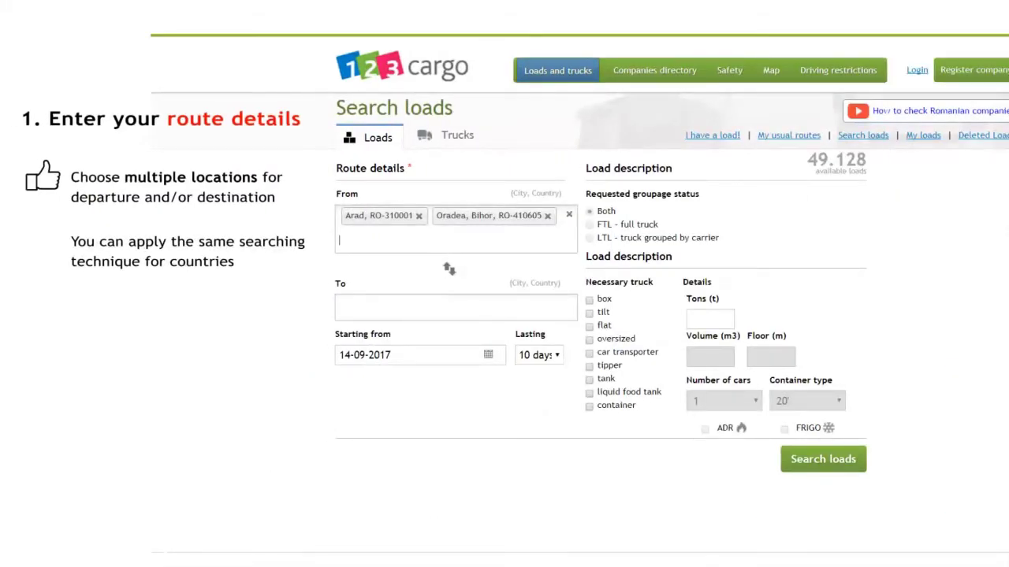
# Step: Add Germany and Netherlands as destination countries
pyautogui.write('Germ')
pyautogui.press('Return')
pyautogui.write('Ne')
pyautogui.press('Return')
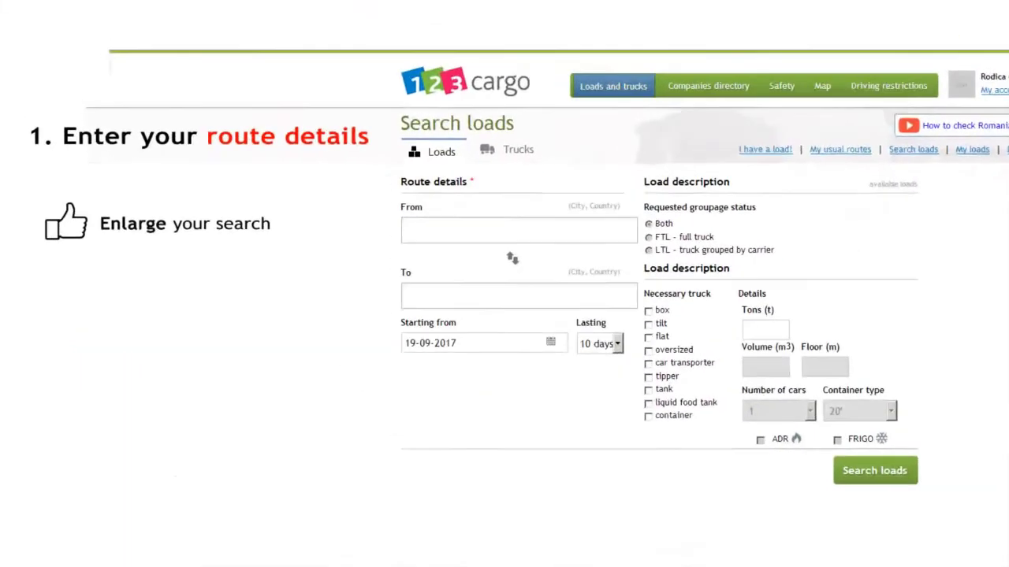
# Step: Set Amsterdam, North Holland, NL-1012 as departure and Budapest, H-1000 as destination
pyautogui.write('Ams')
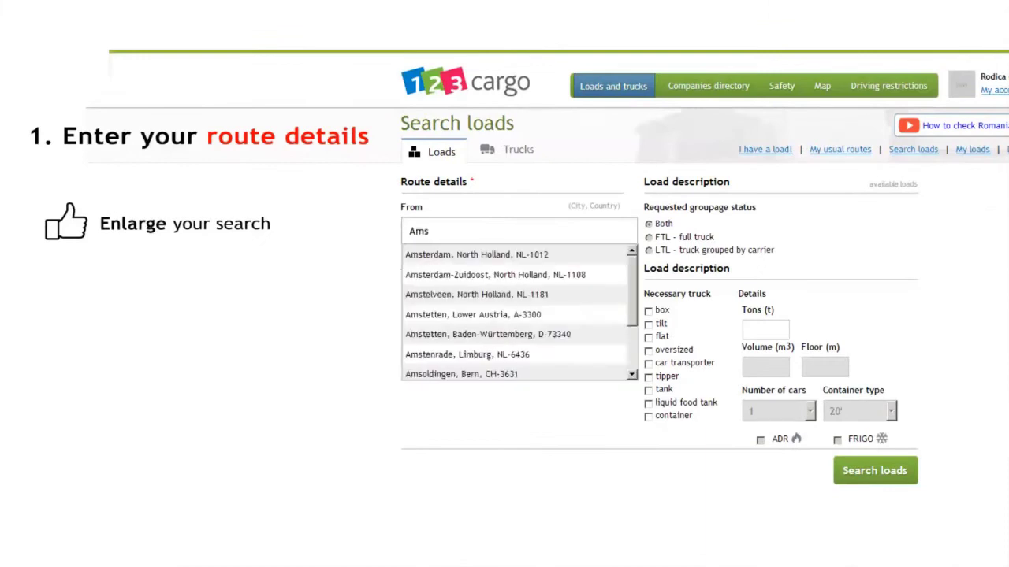
pyautogui.press('Return')
pyautogui.write('Bud')
pyautogui.press('Return')
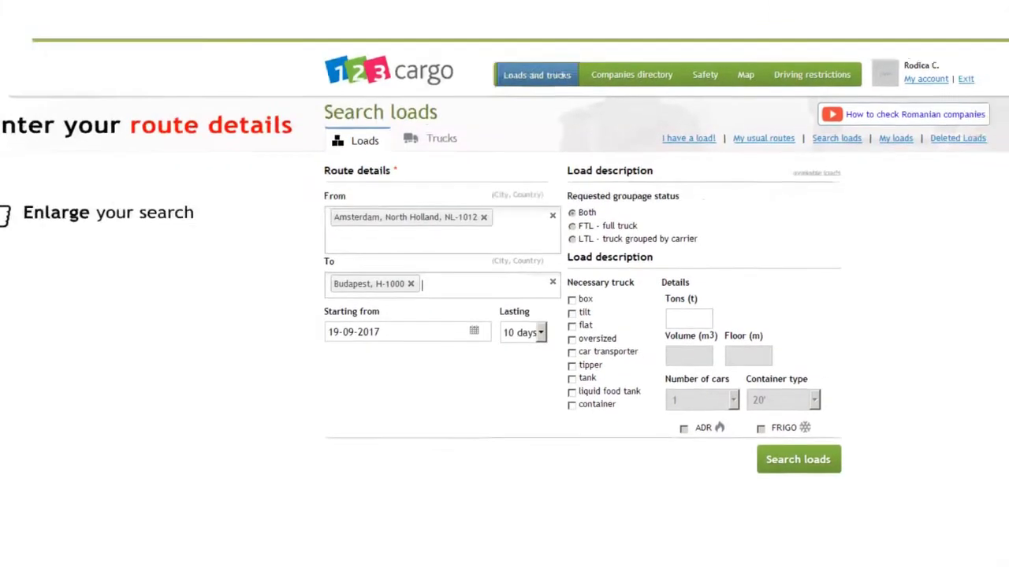